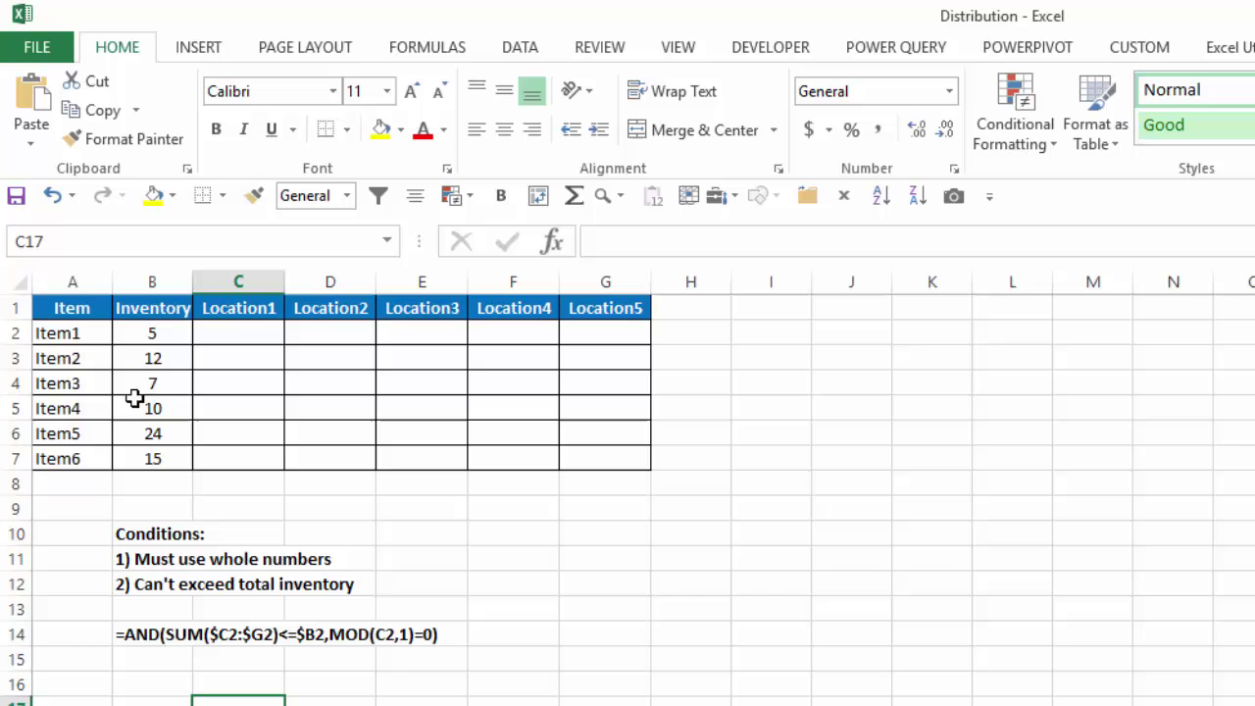
- Enter 7 under Location1 and 4 under Location2 for Item2
left_click(209, 362)
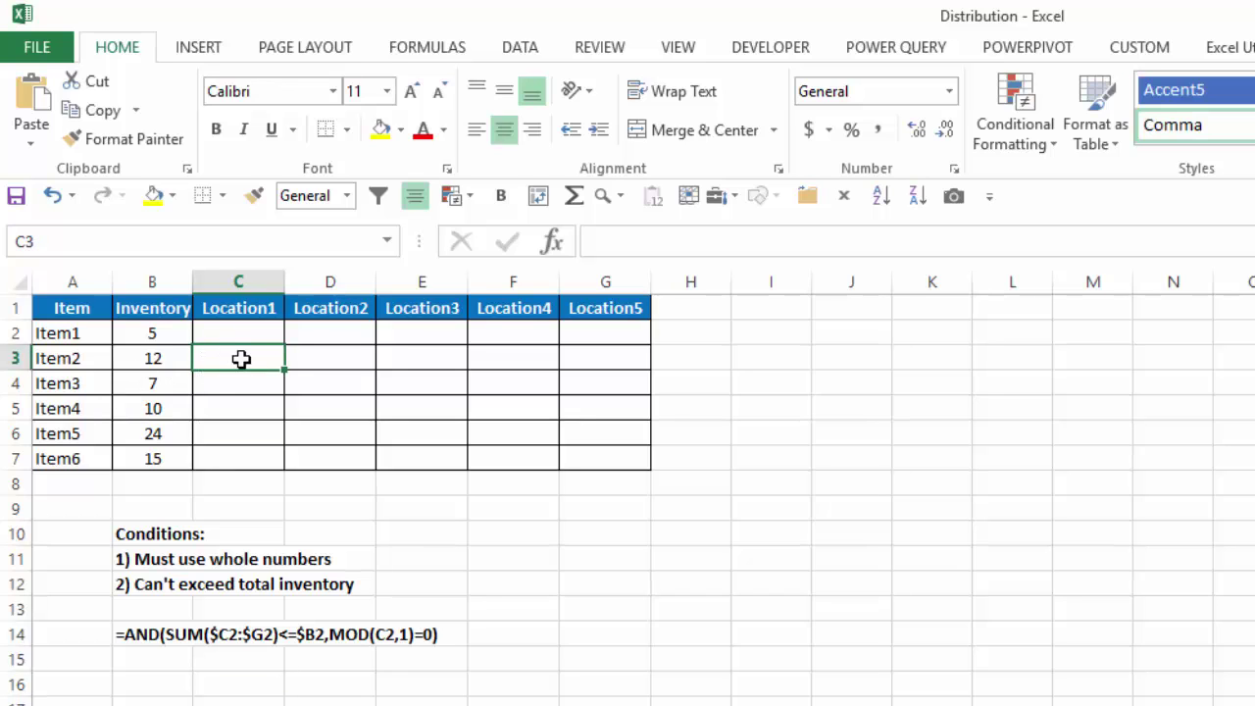
type("7")
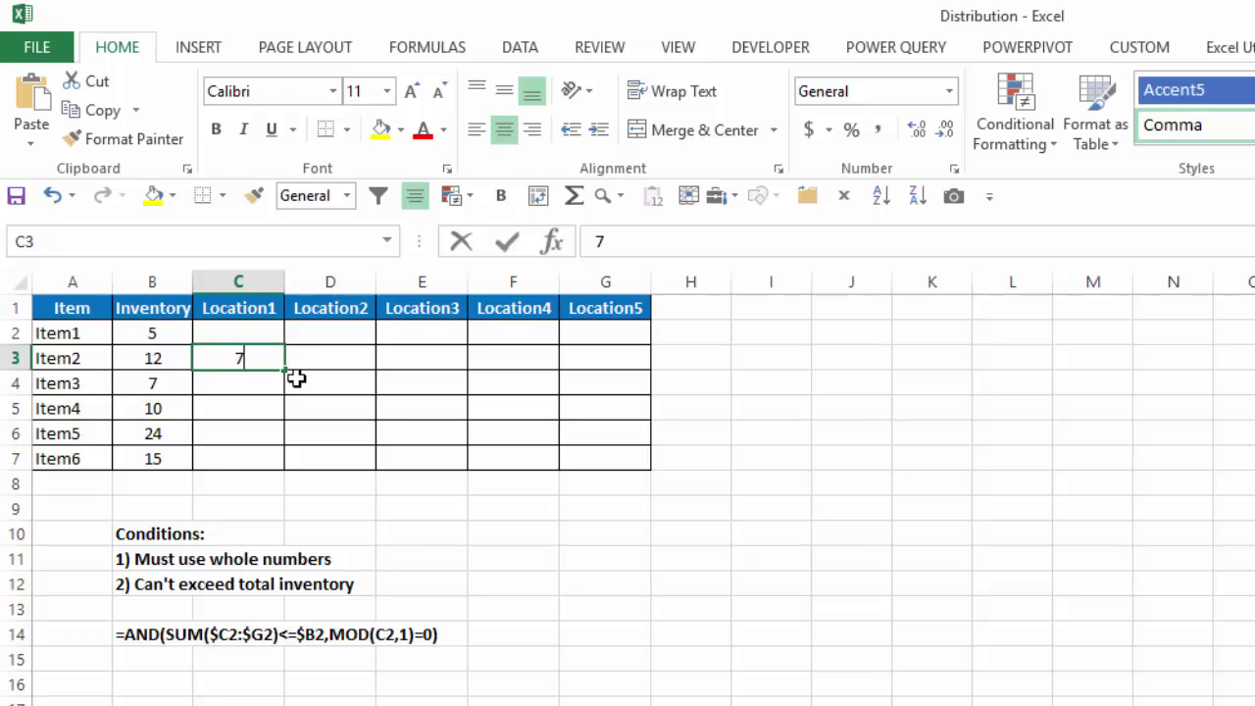
key("Tab")
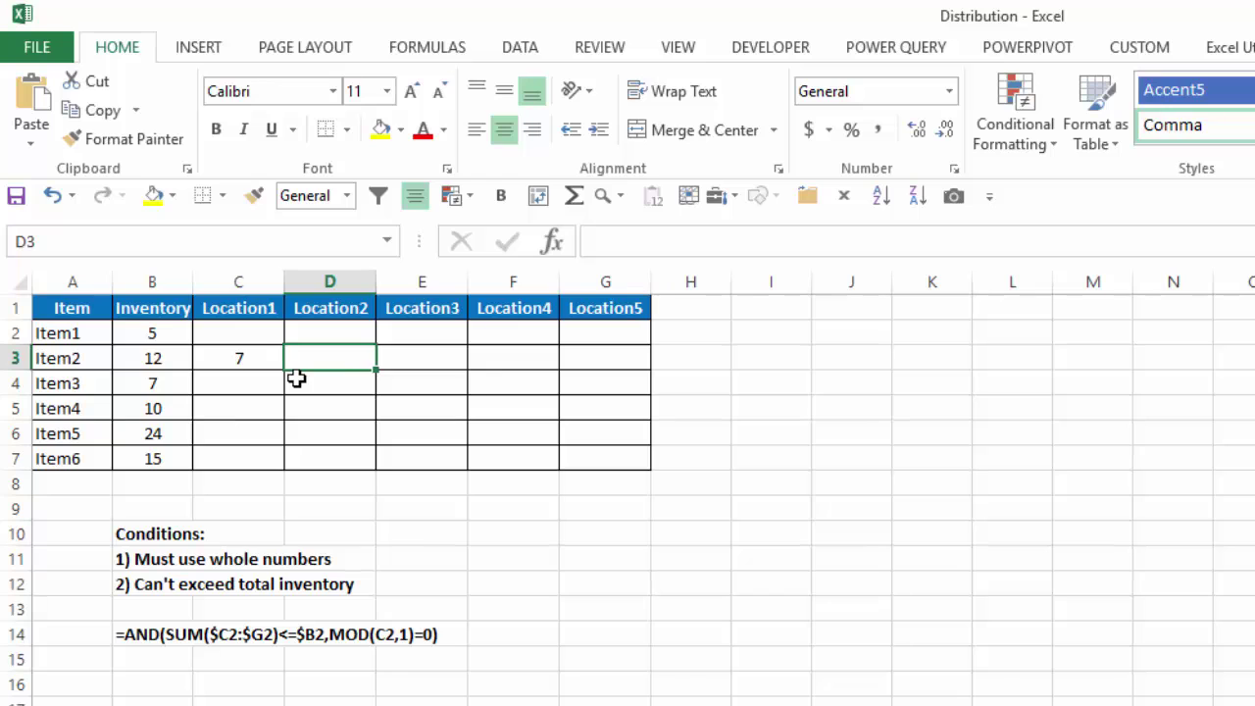
type("4")
key("Tab")
key("Tab")
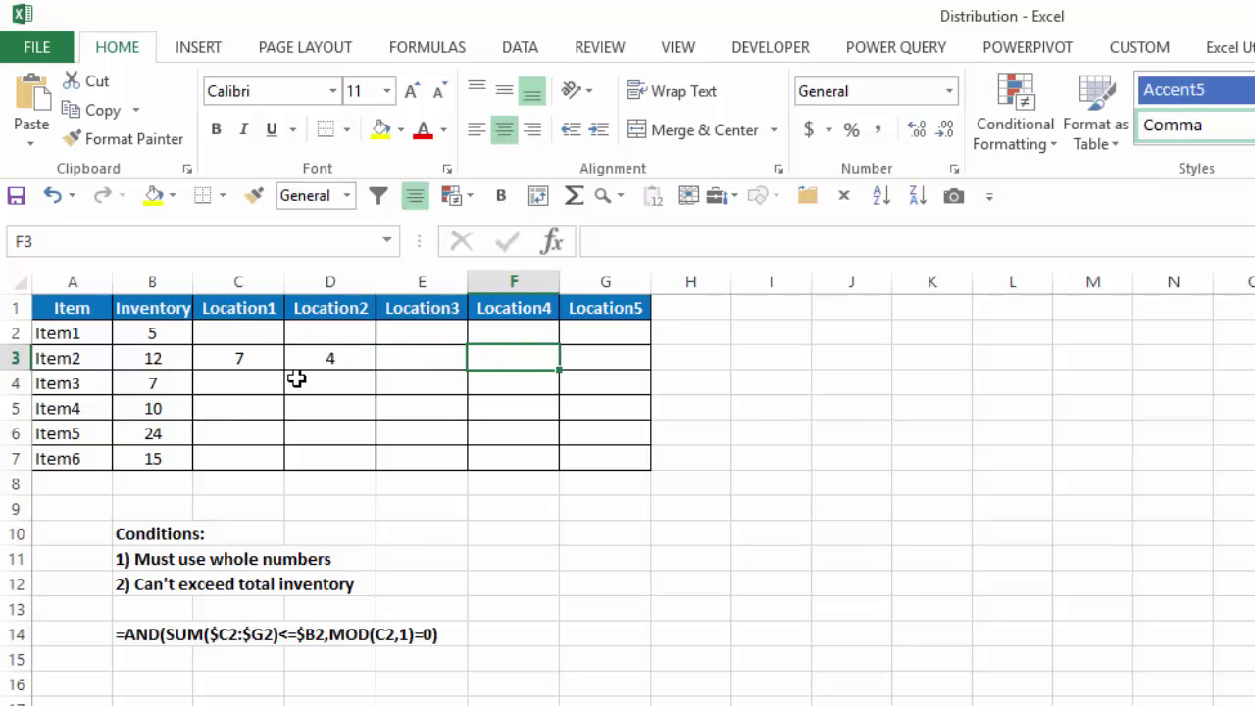
- Try 3 for Item2's Location4, get it rejected as over-total, and enter 1 instead
type("3")
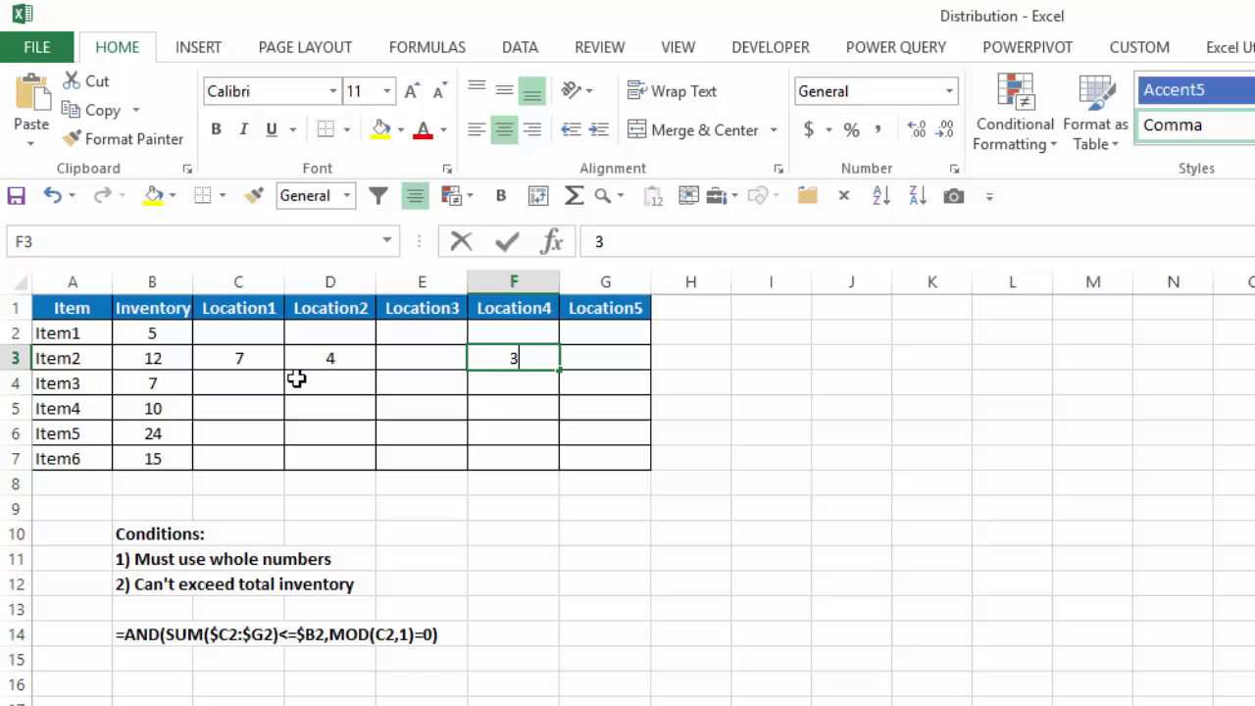
key("Tab")
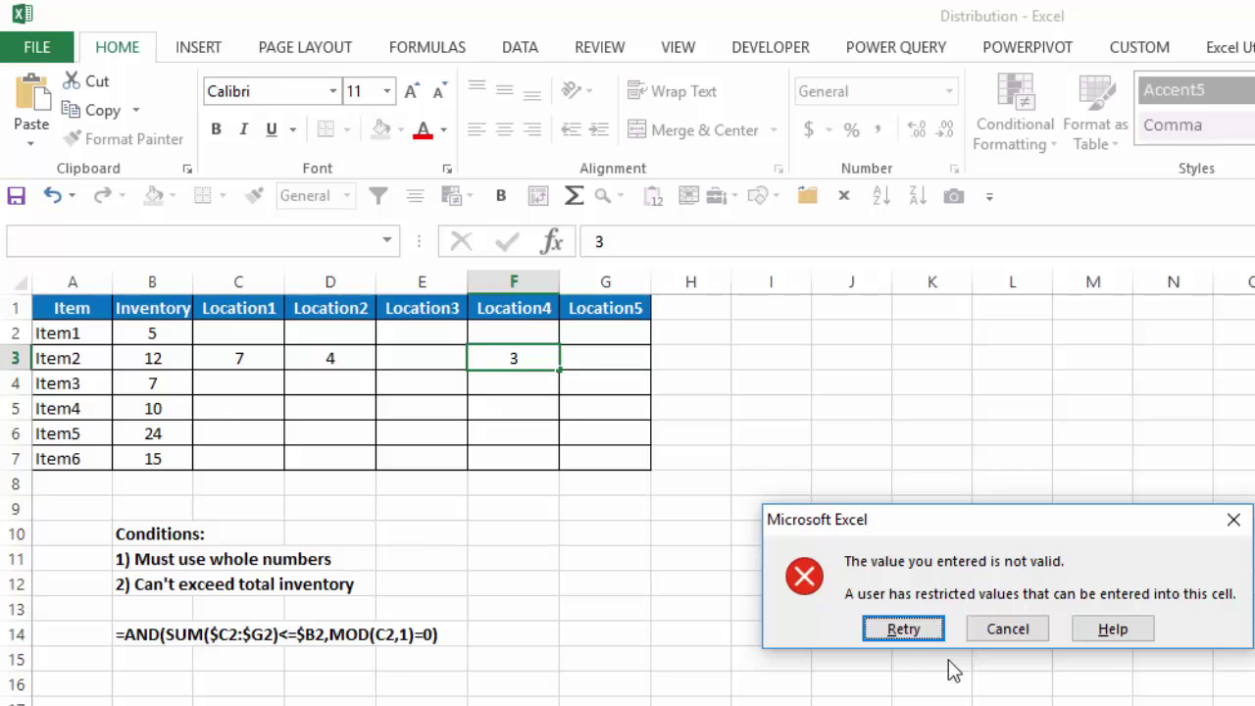
left_click(898, 634)
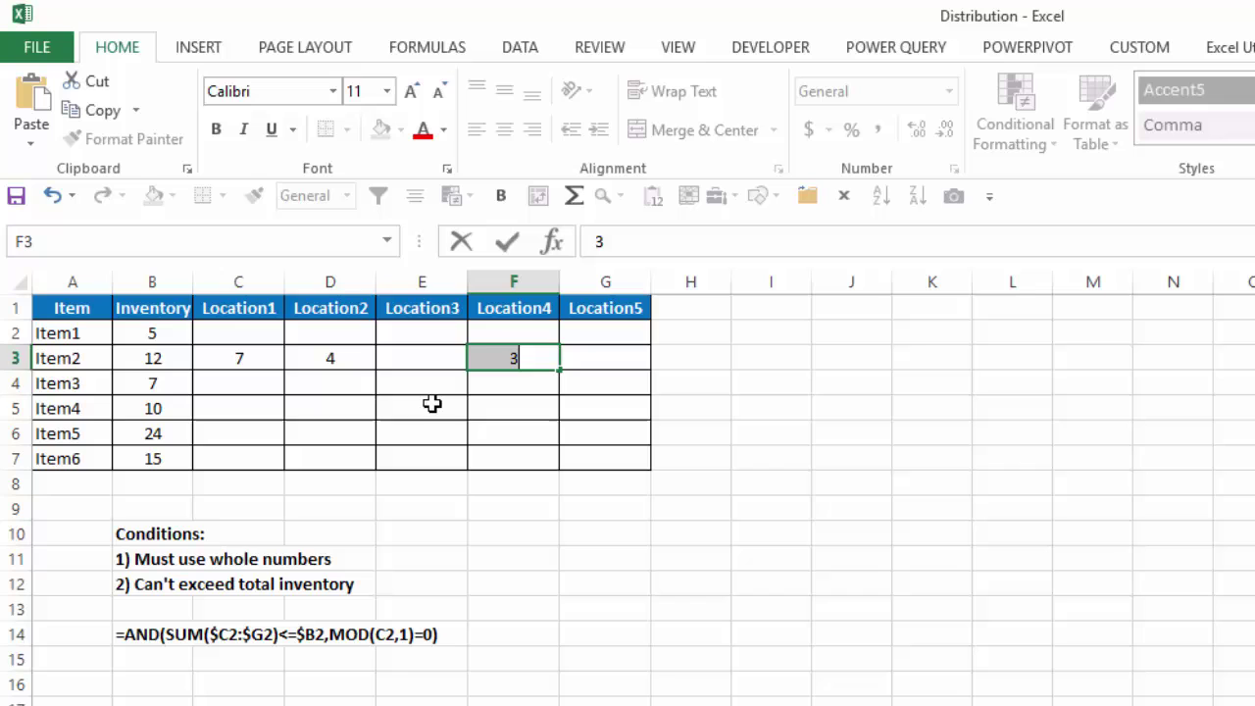
type("1")
key("Return")
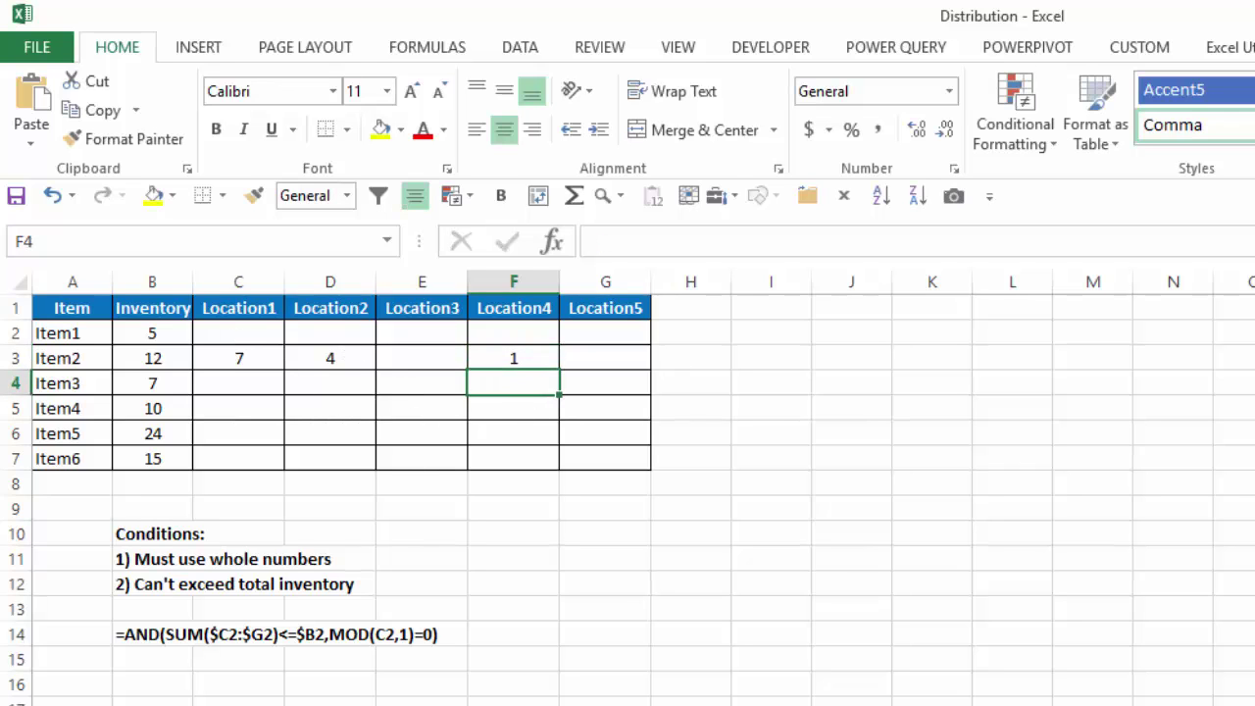
key("Left")
key("Left")
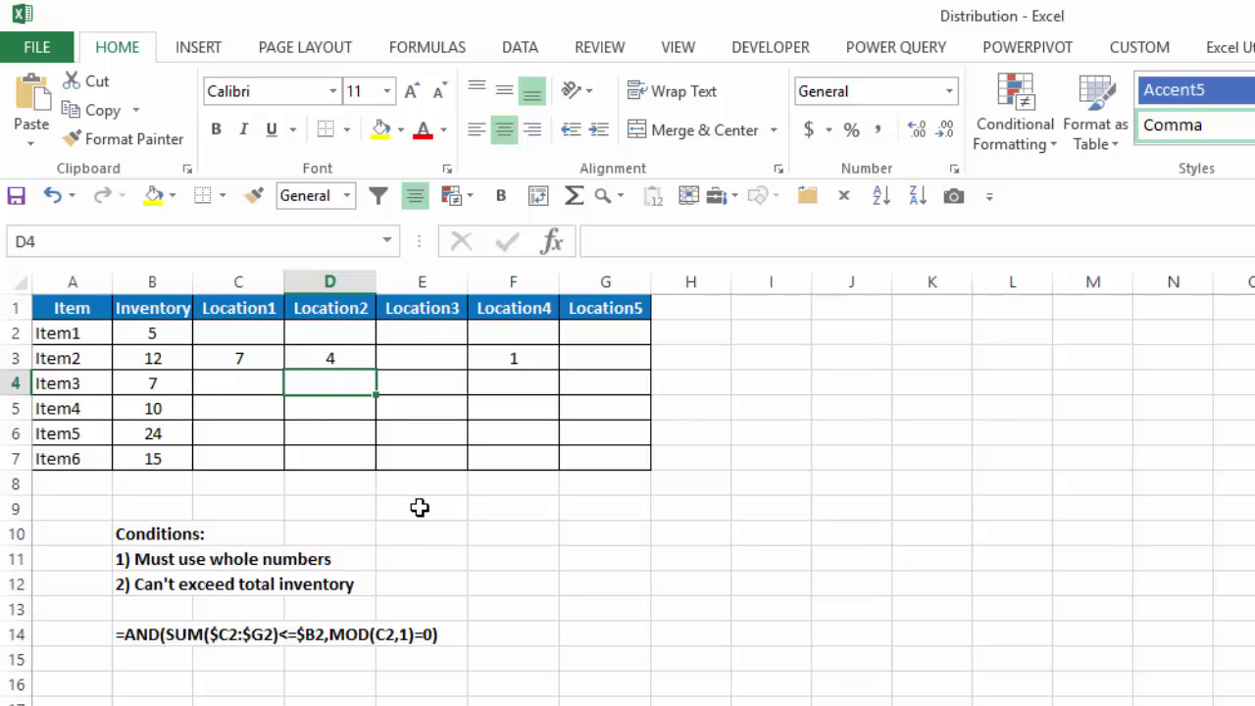
type("3.5")
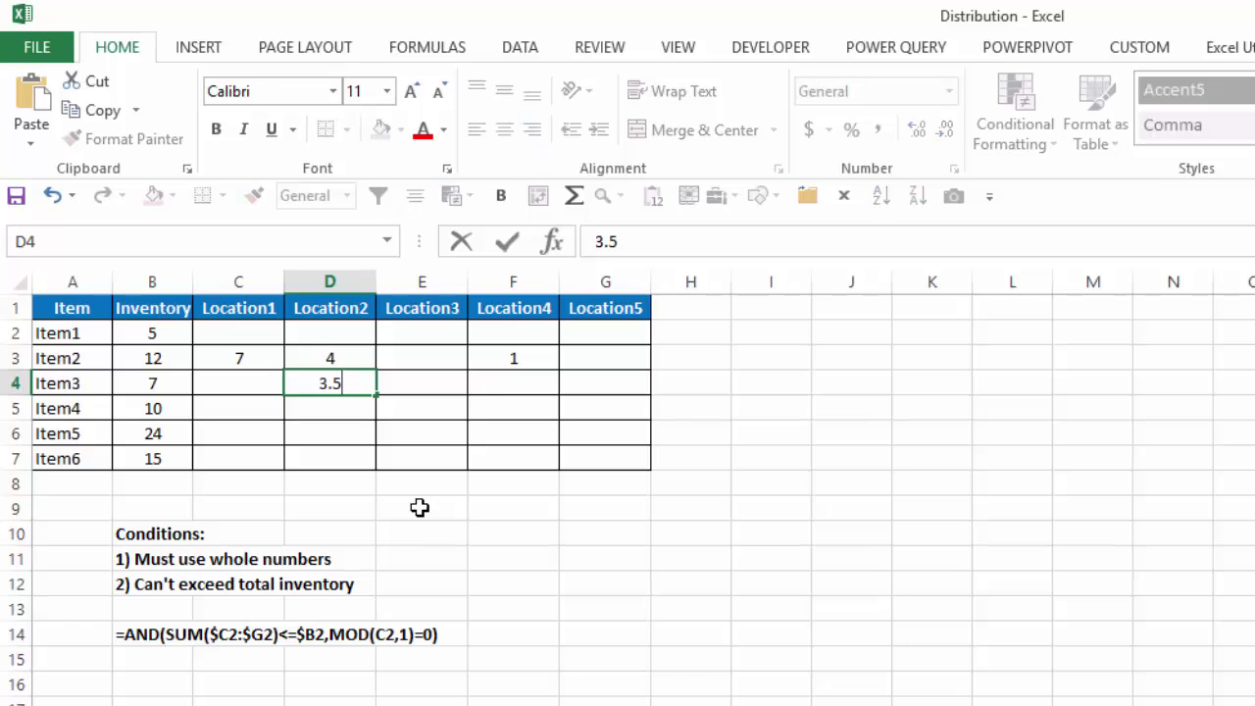
key("Return")
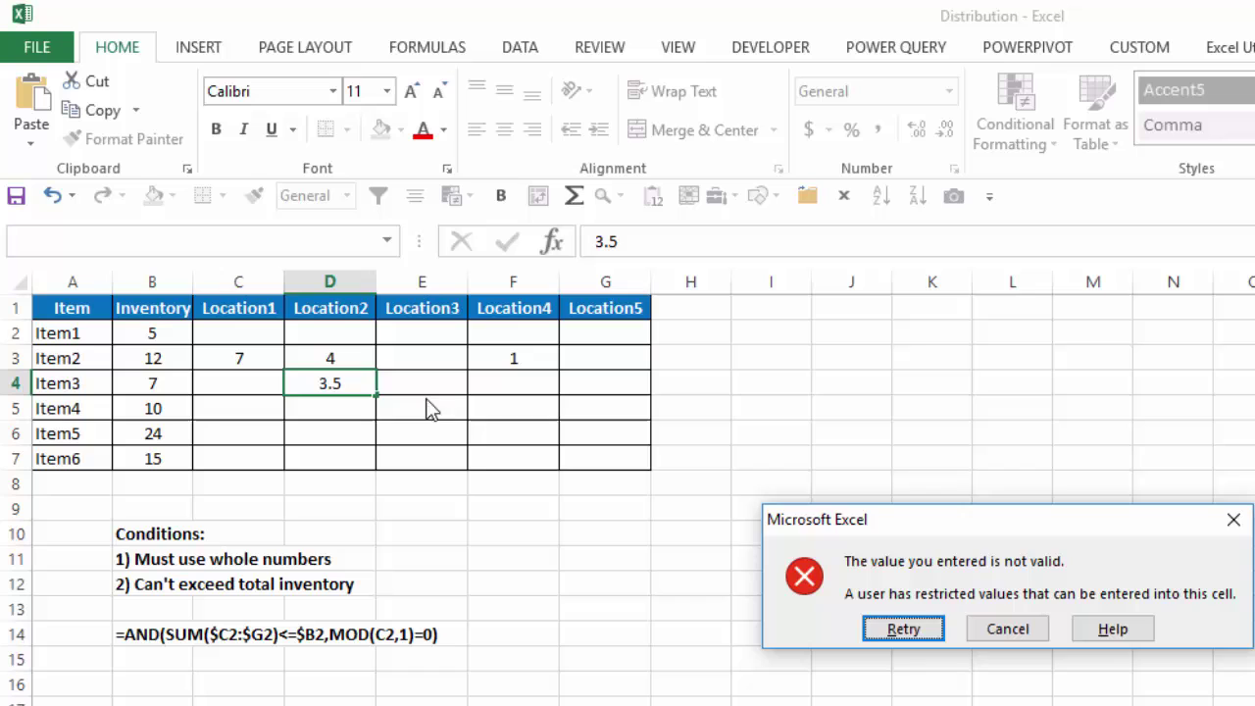
left_click(986, 632)
left_click(595, 588)
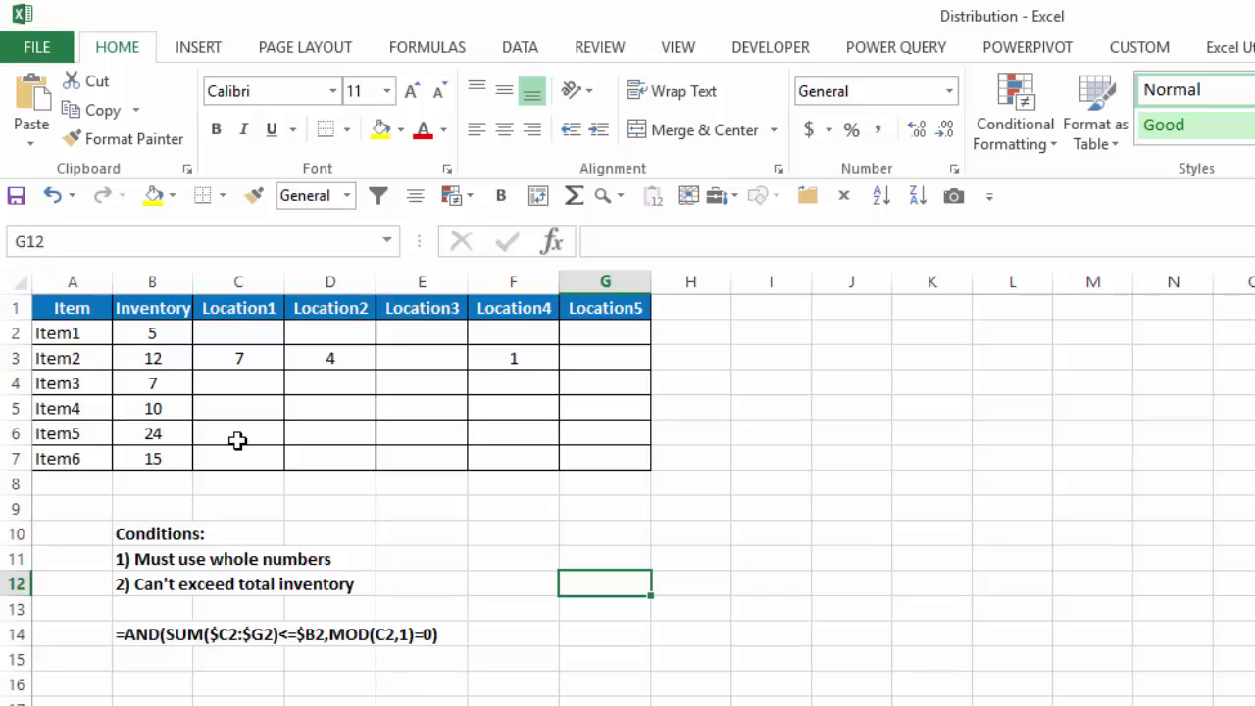
left_click(232, 334)
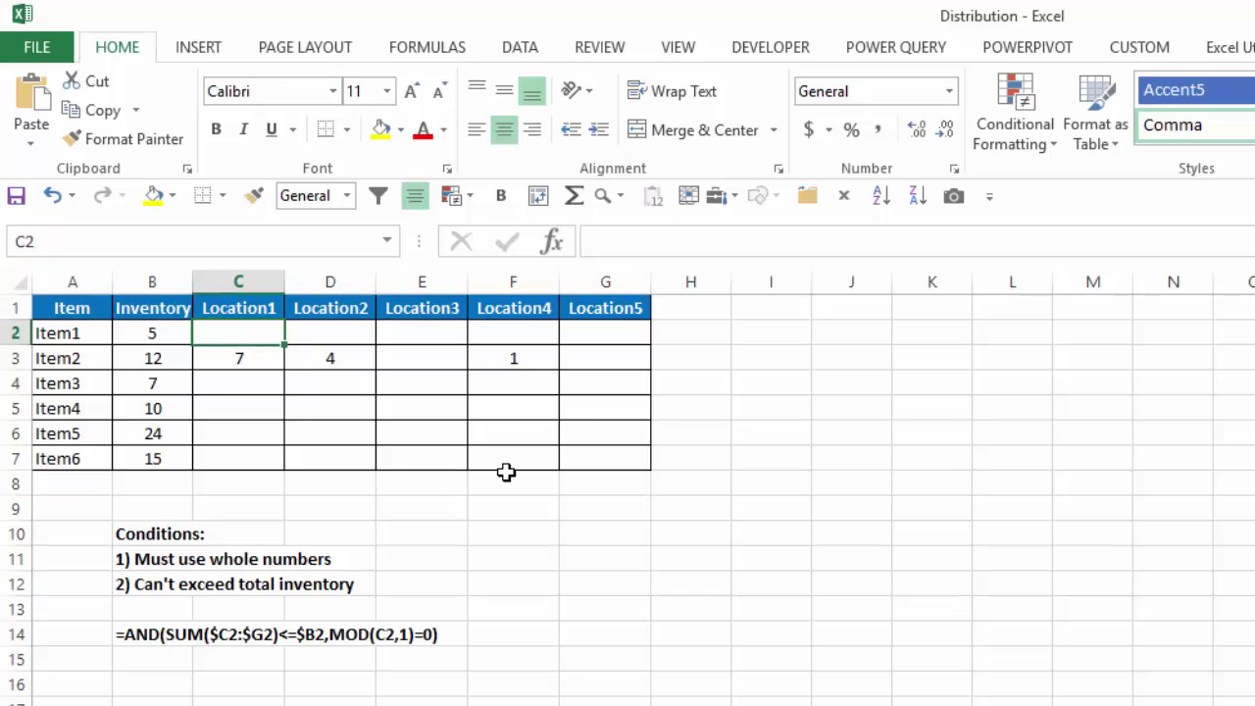
left_click(518, 54)
left_click(1056, 98)
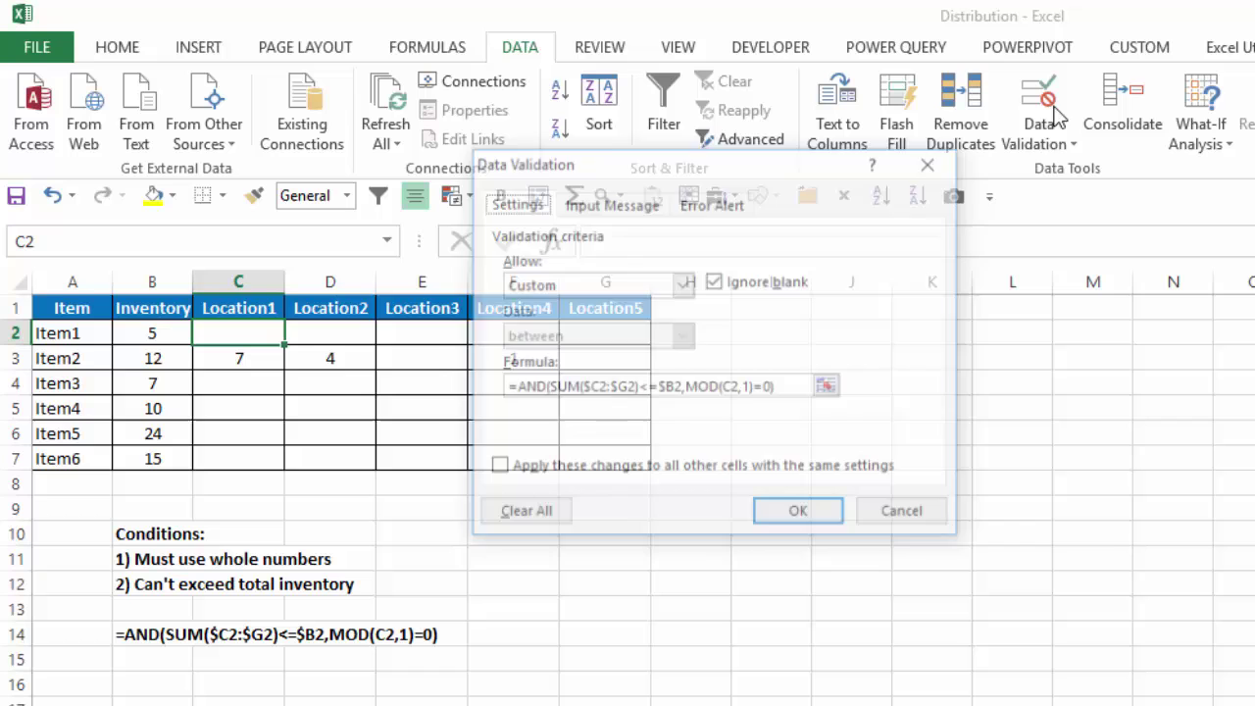
mouse_move(697, 163)
left_mouse_down()
mouse_move(868, 233)
mouse_move(900, 226)
left_mouse_up()
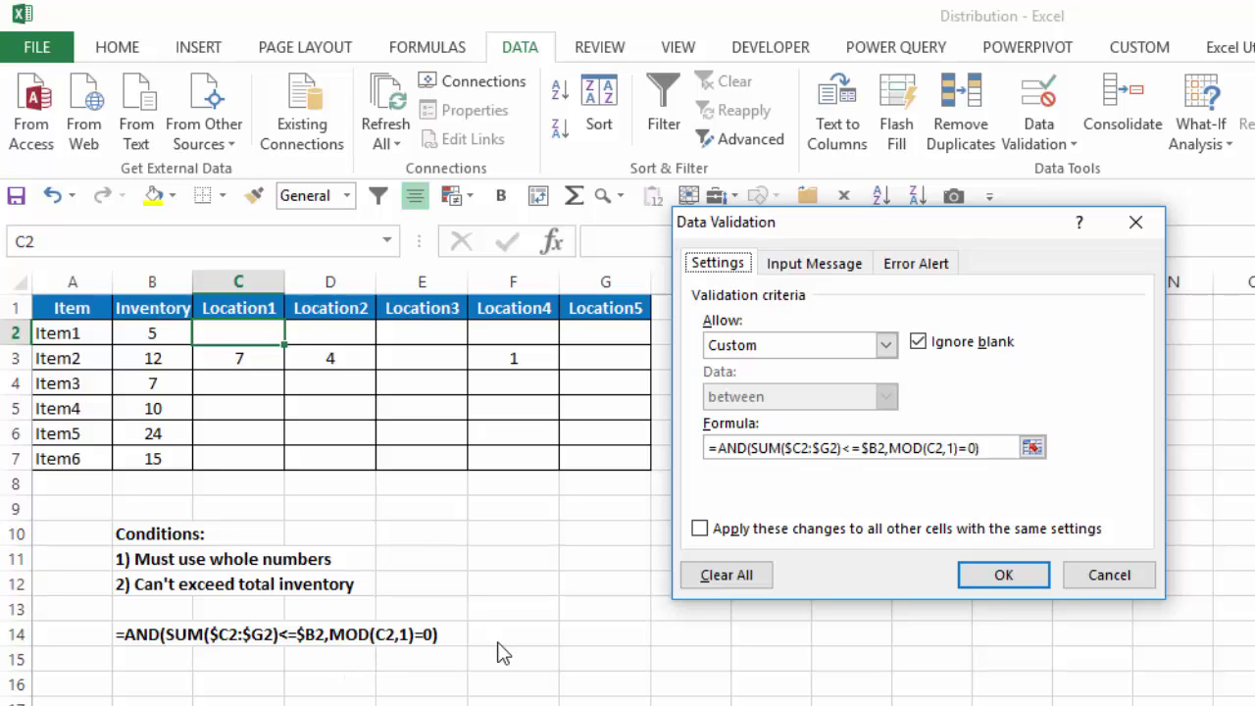
left_click(1106, 574)
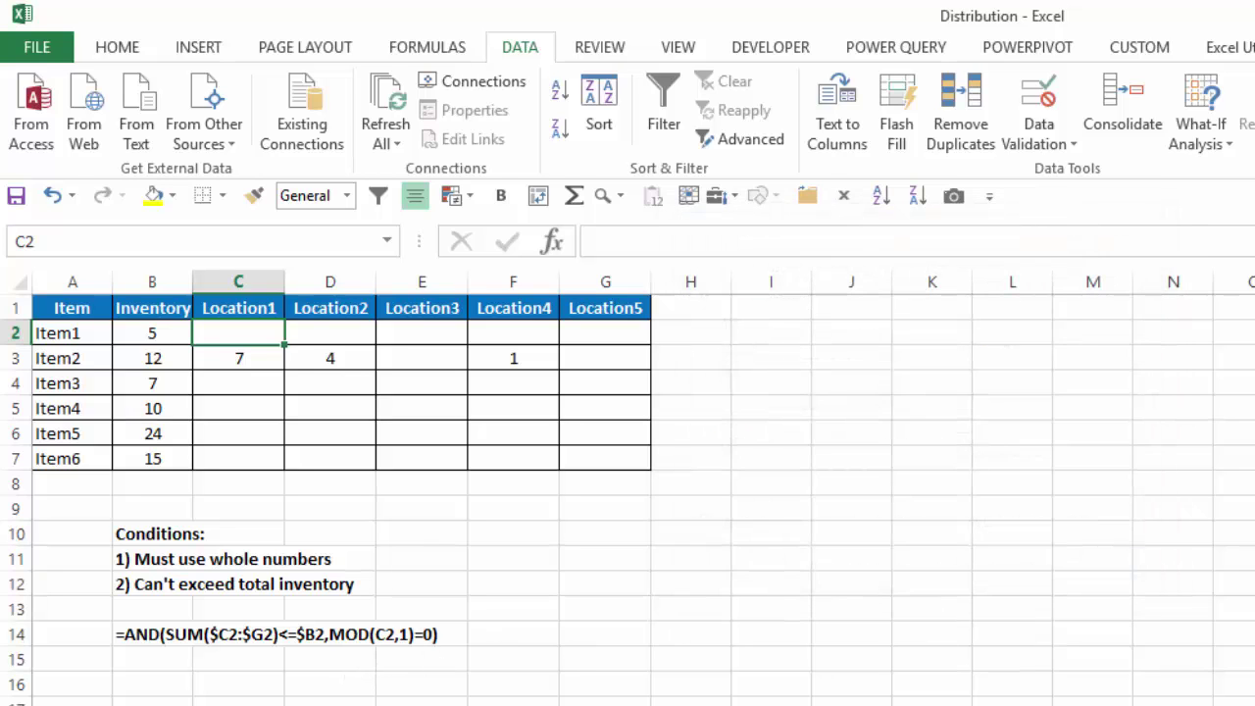
double_click(428, 686)
type("=")
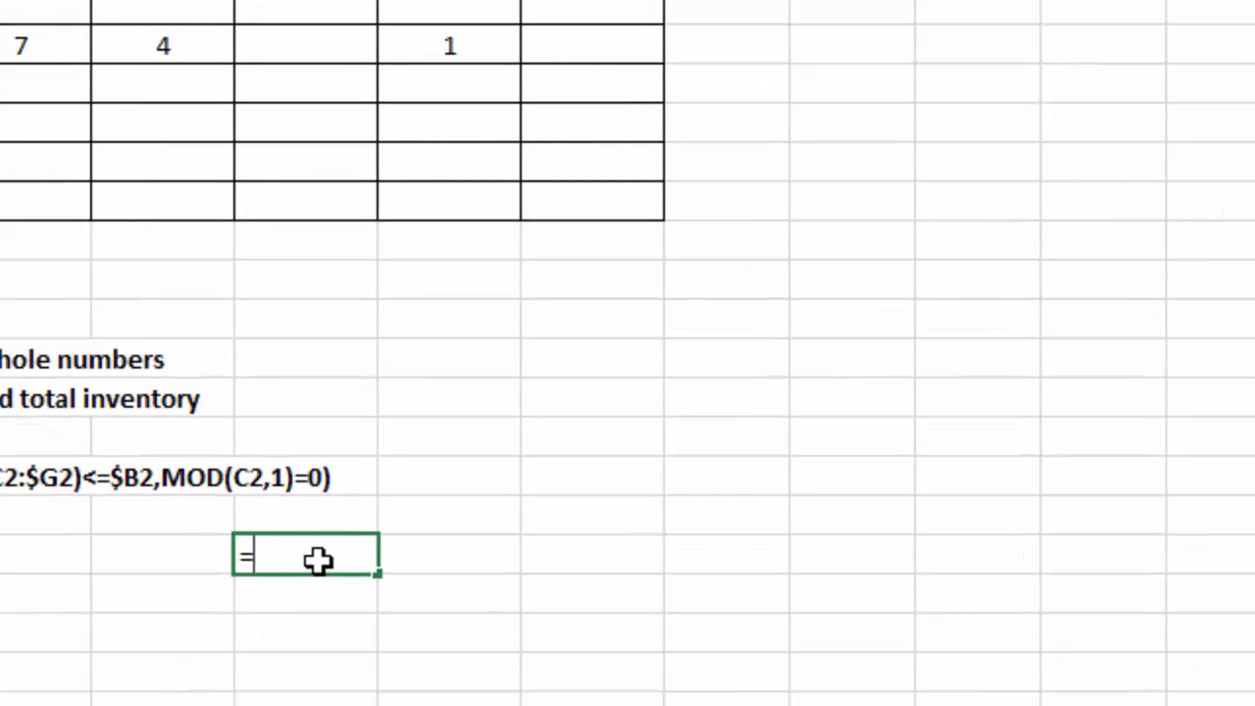
type("mod")
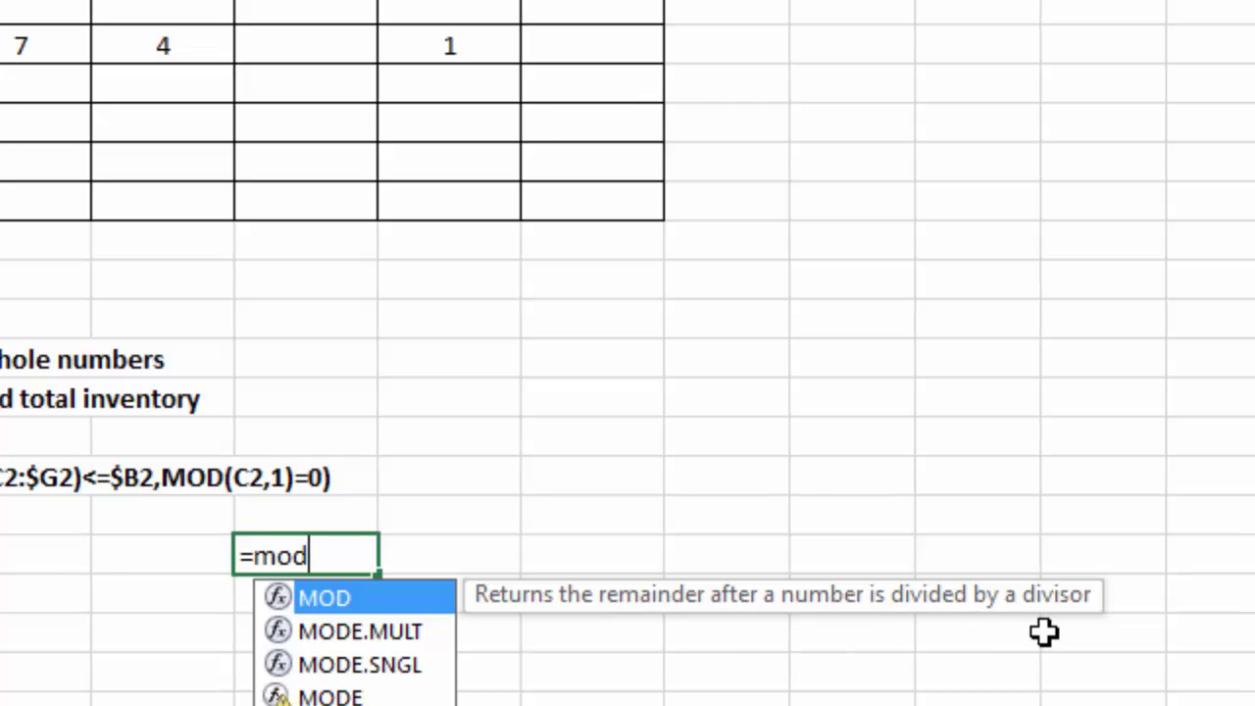
key("Tab")
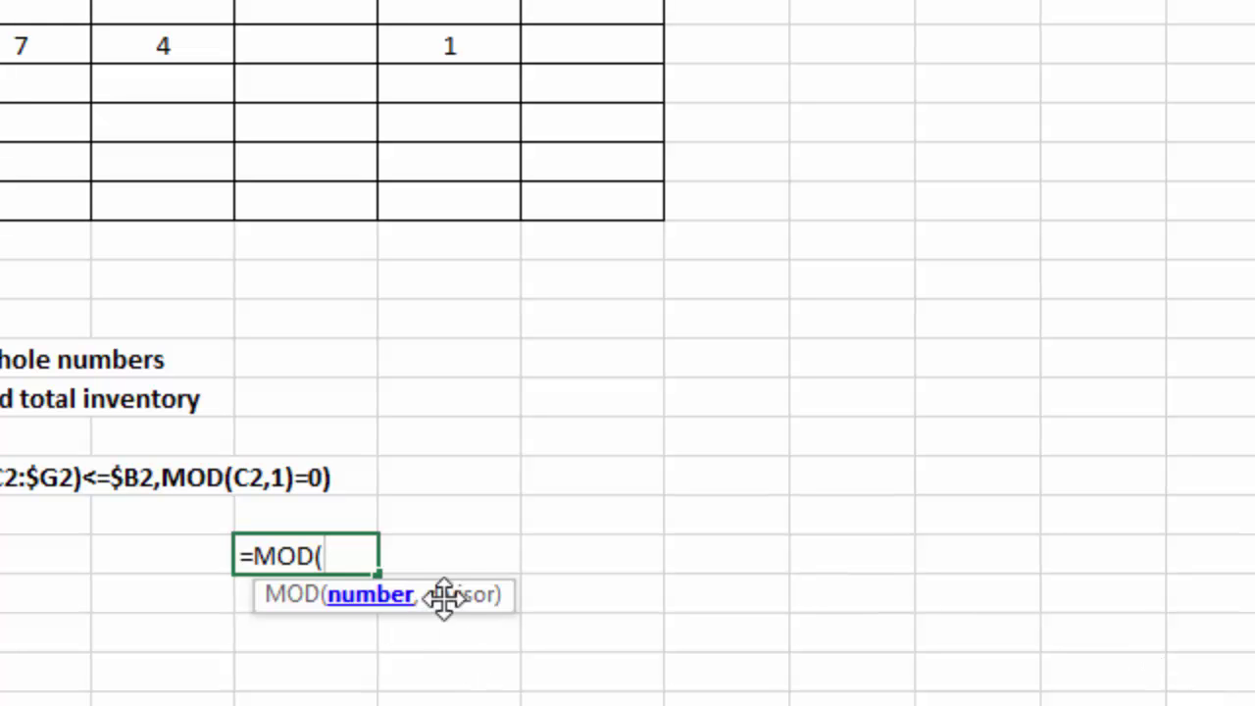
key("Escape")
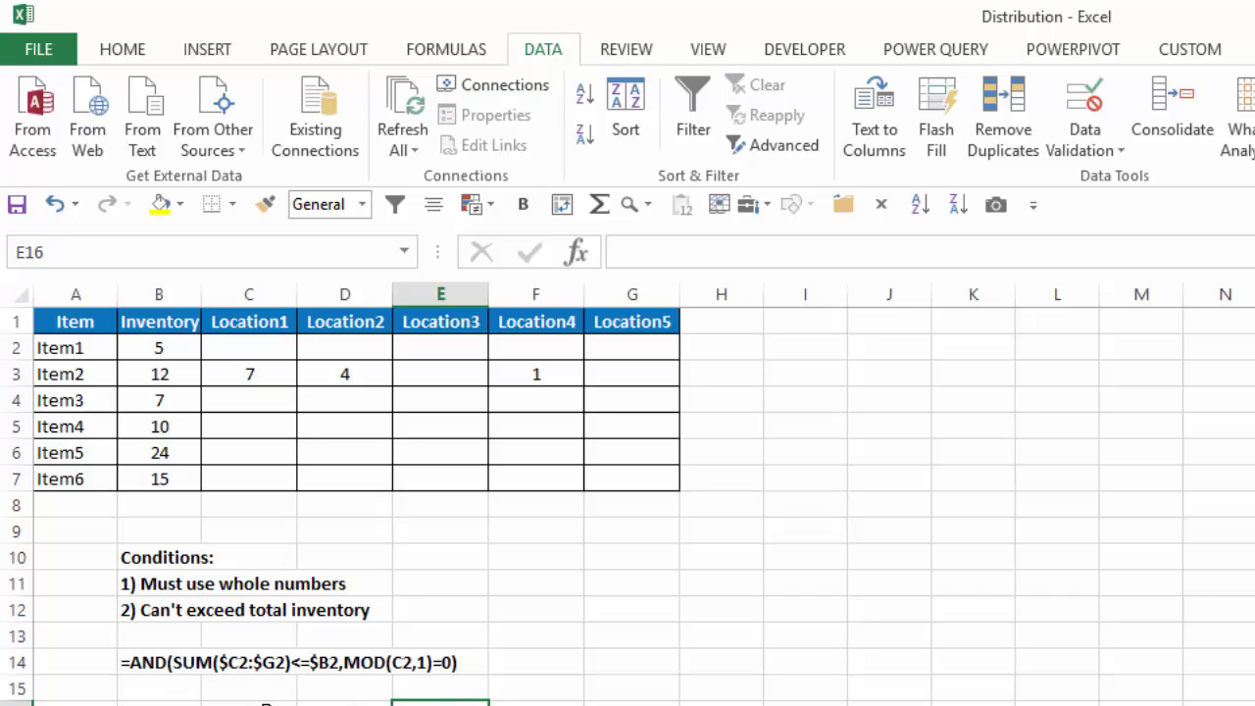
- Reopen Data Validation for cell C2 with Custom selected, showing its AND(SUM, MOD) formula
left_click(250, 345)
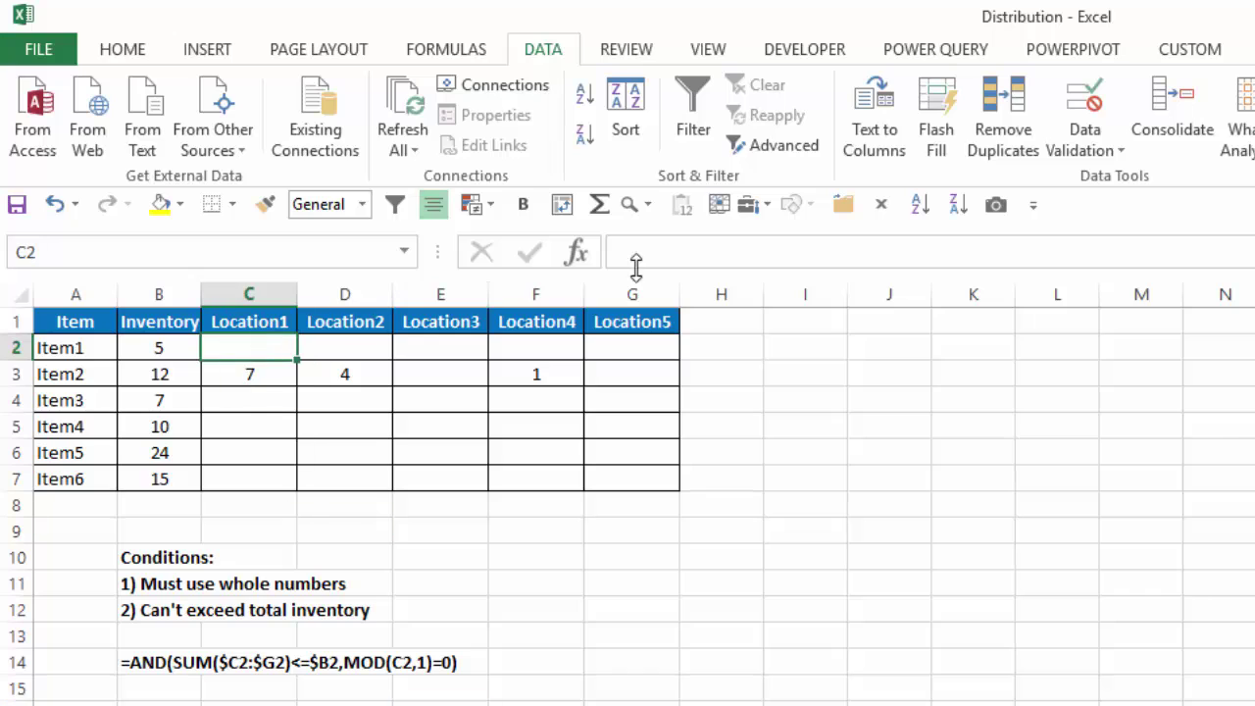
left_click(1085, 108)
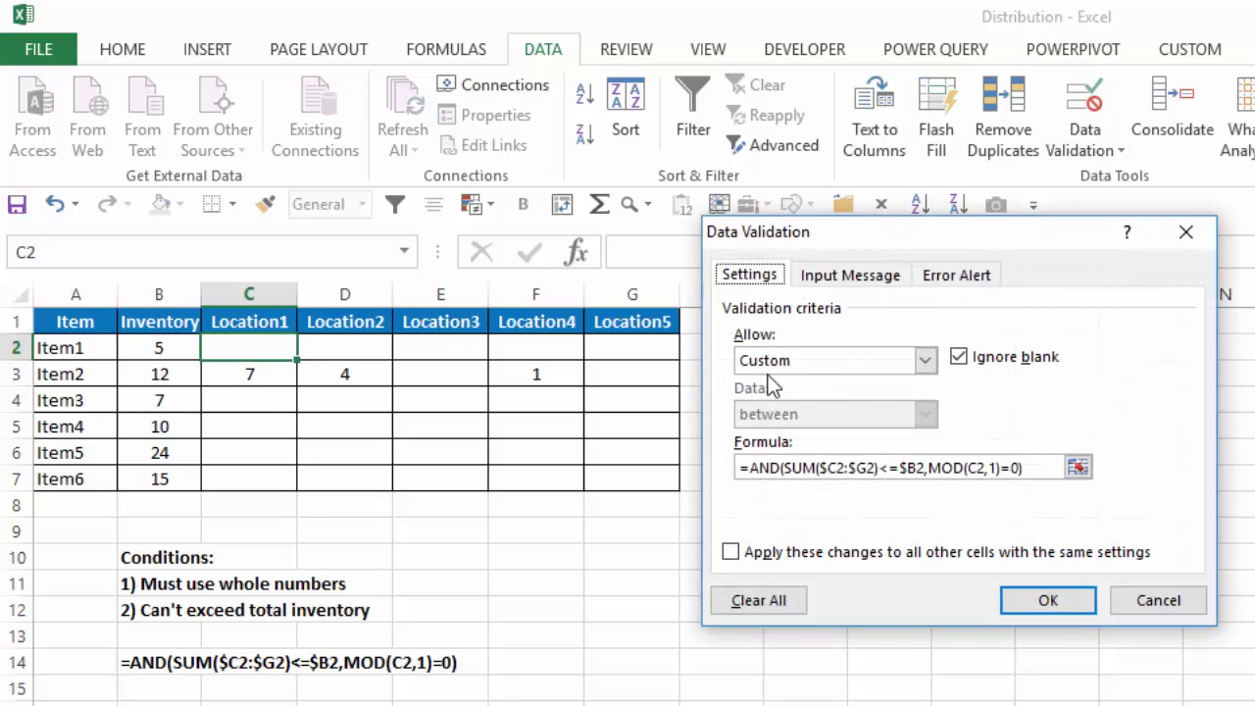
left_click(925, 360)
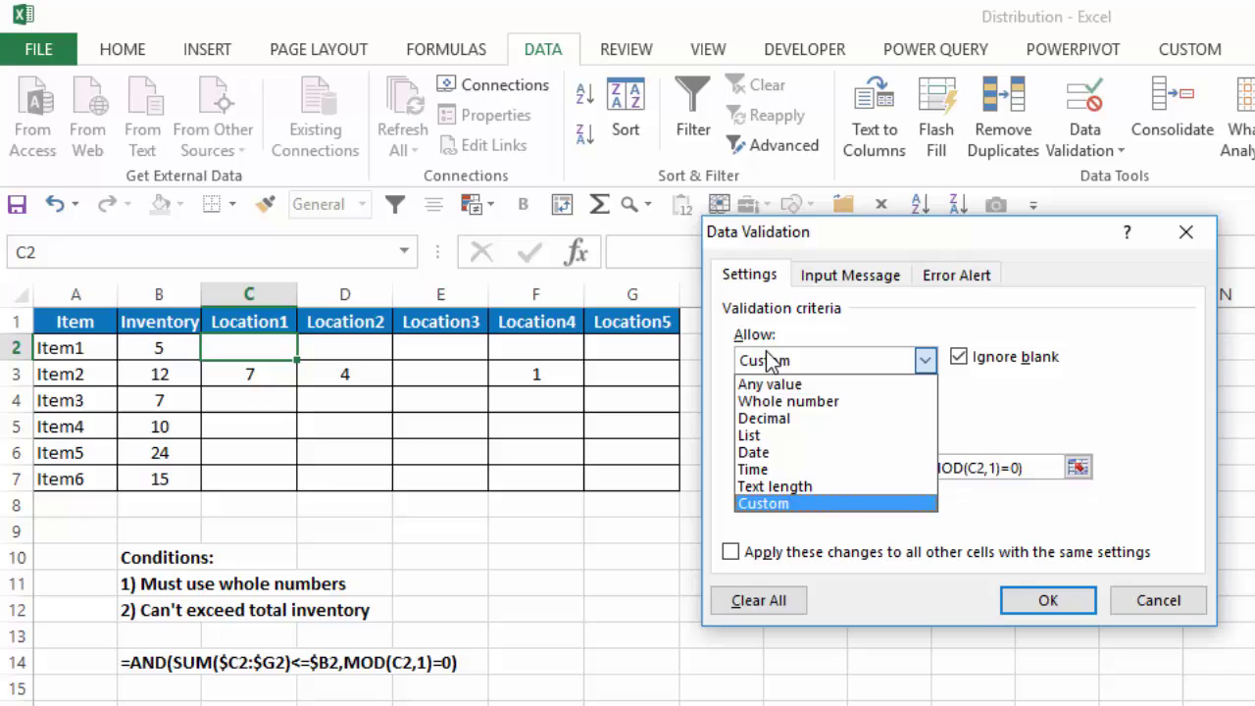
left_click(787, 505)
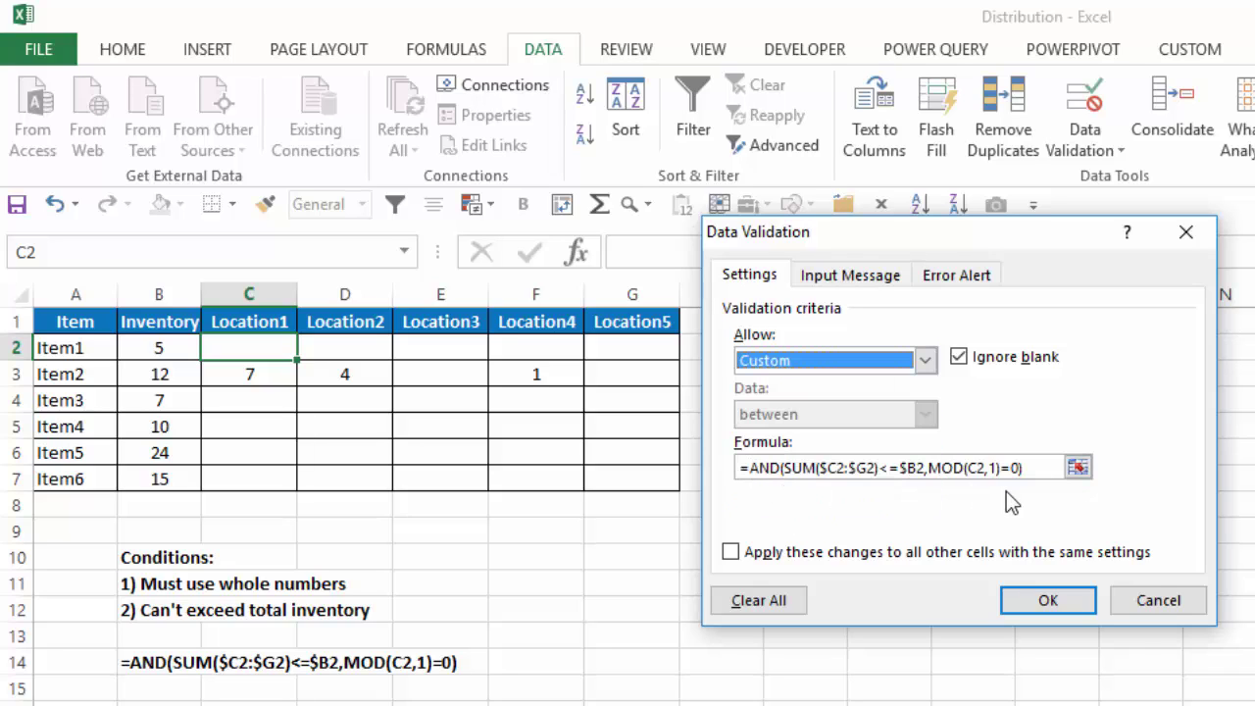